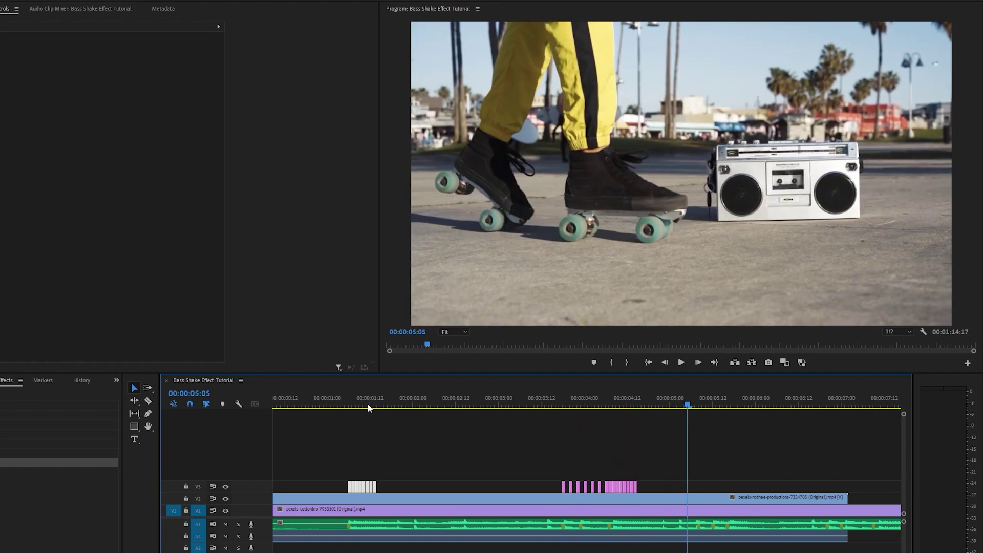
- Play the sequence from the start to listen for the music's bass hits
click(333, 403)
key(space)
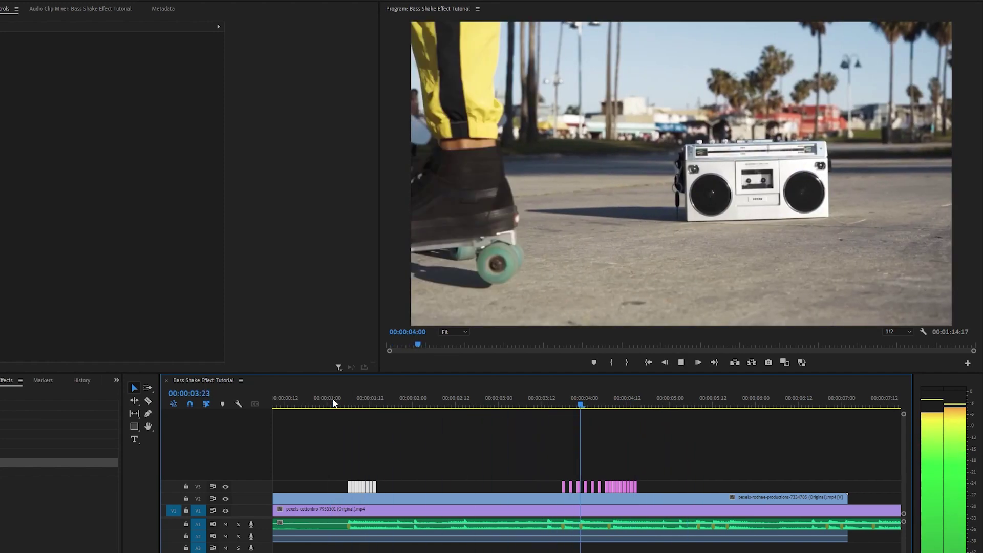
click(502, 402)
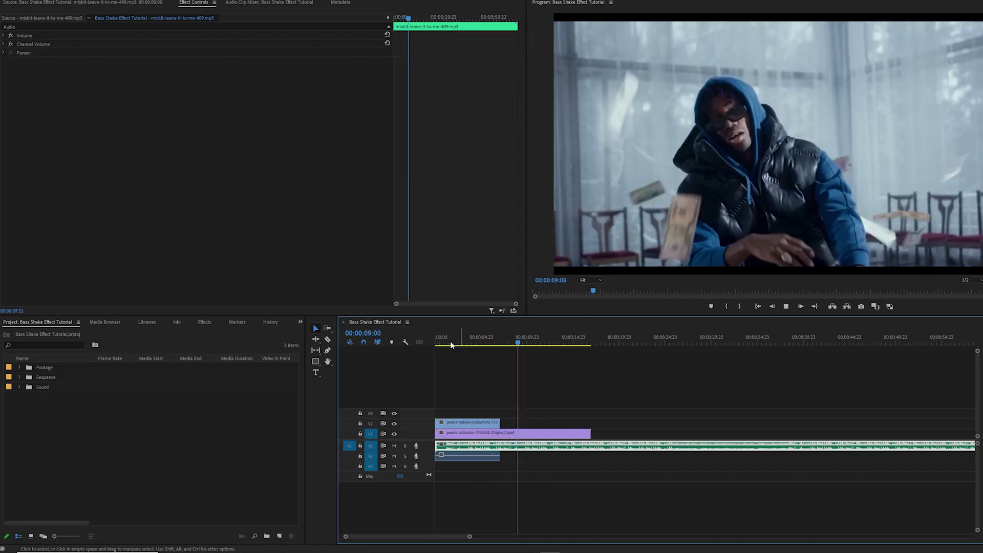
drag(451, 344, 418, 342)
key(space)
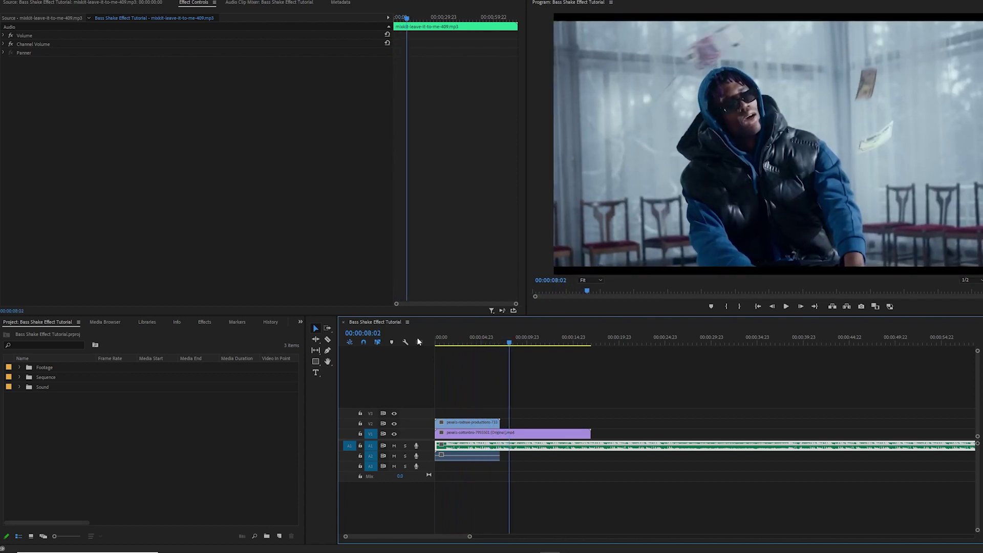
click(444, 342)
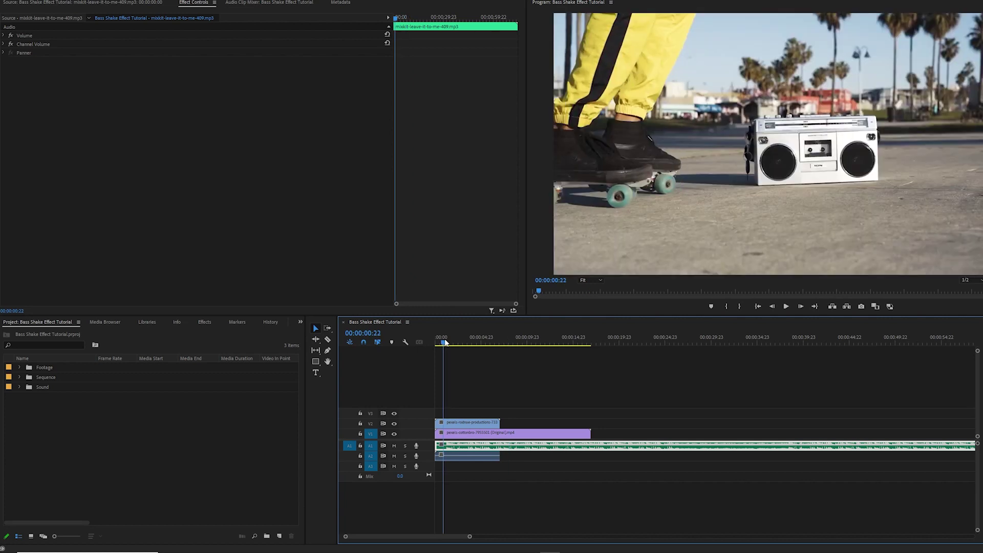
- Zoom the timeline to about 14 seconds and drop markers on the bass hits during playback
key(equal)
key(equal)
key(equal)
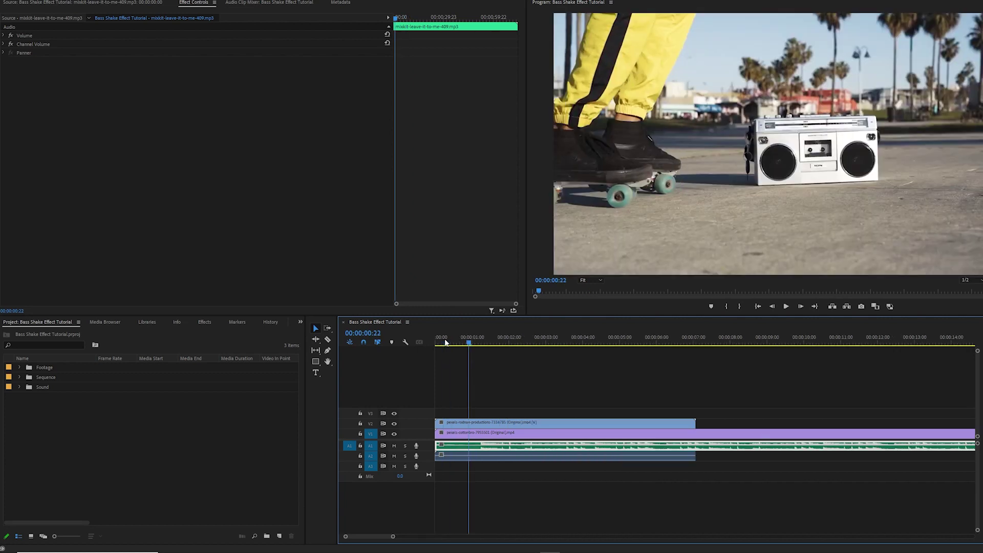
key(space)
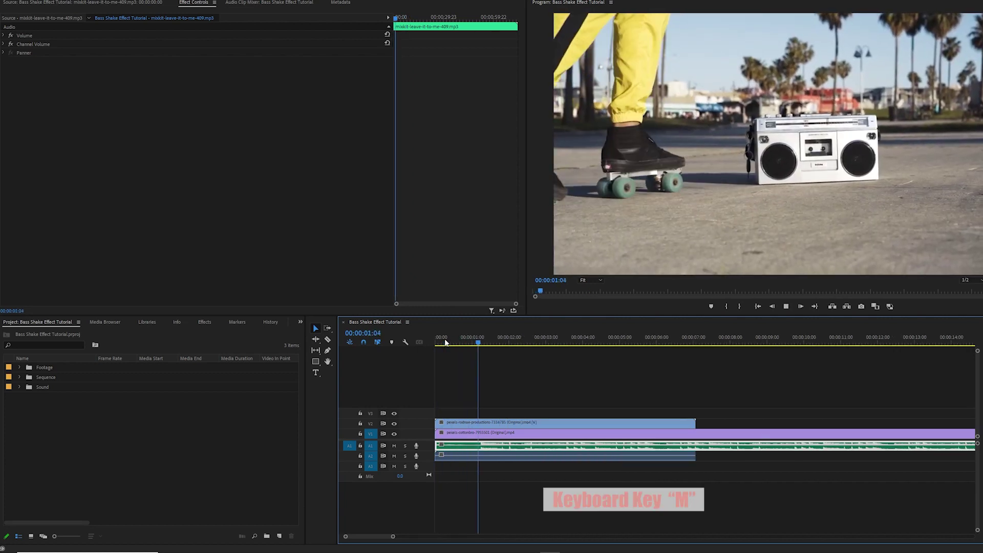
key(m)
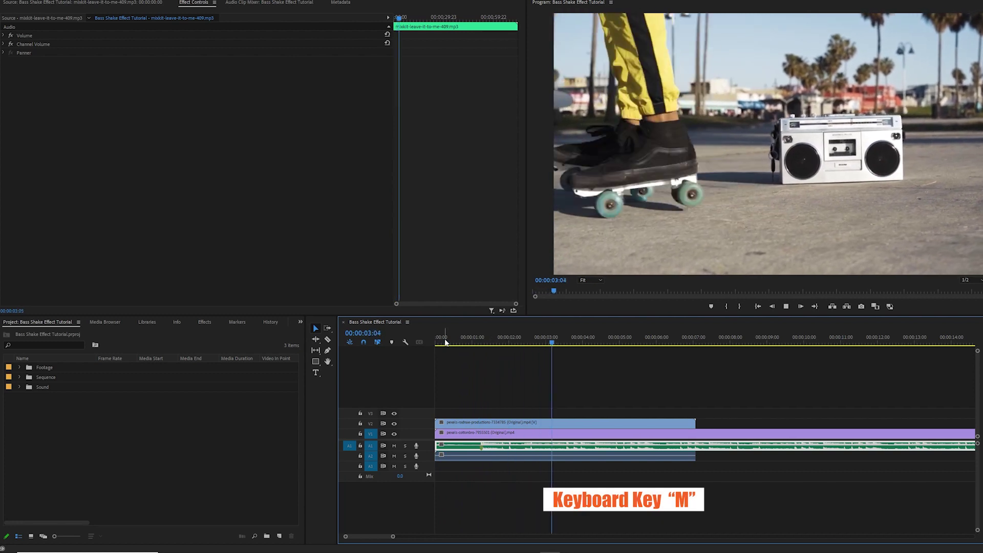
key(m)
key(m)
key(m)
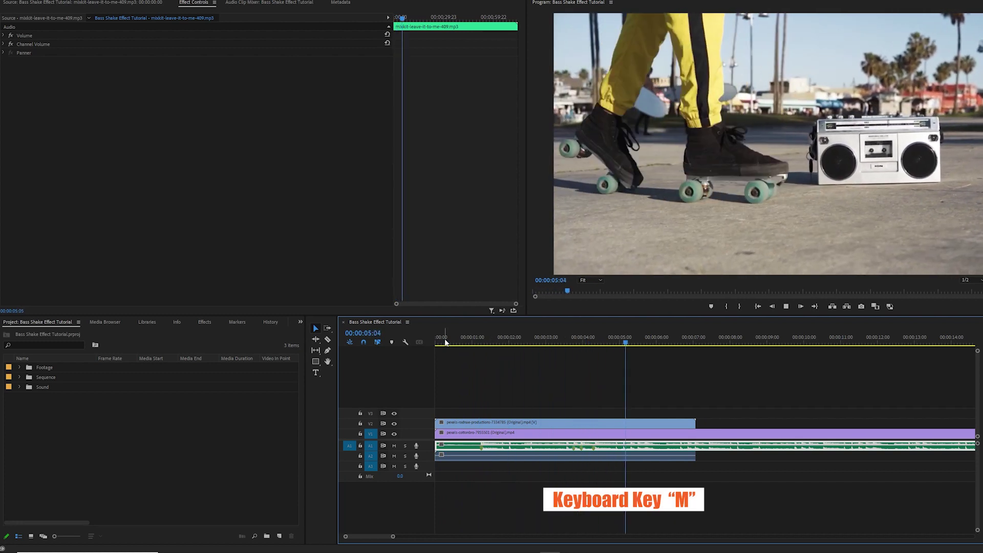
key(m)
key(m)
key(m)
key(m)
key(m)
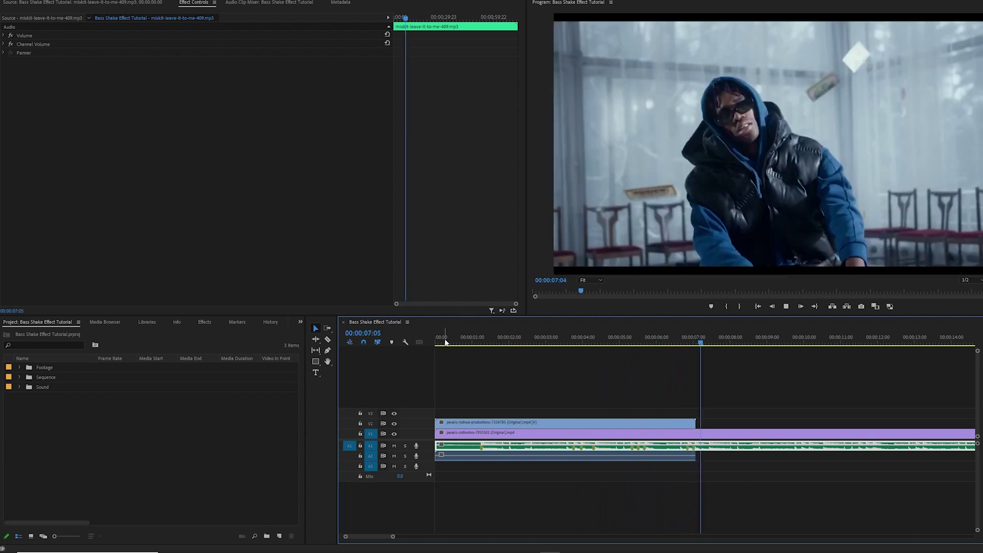
key(space)
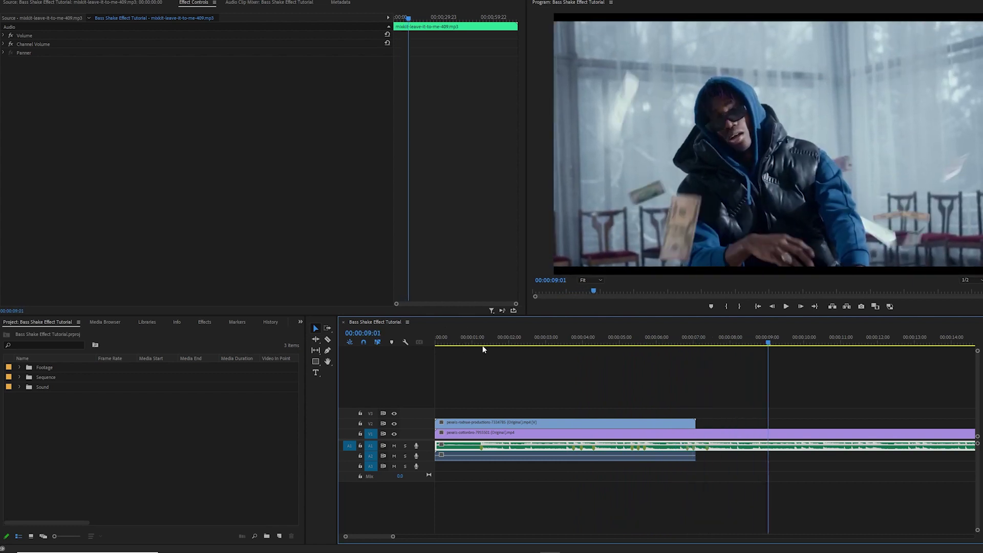
click(471, 340)
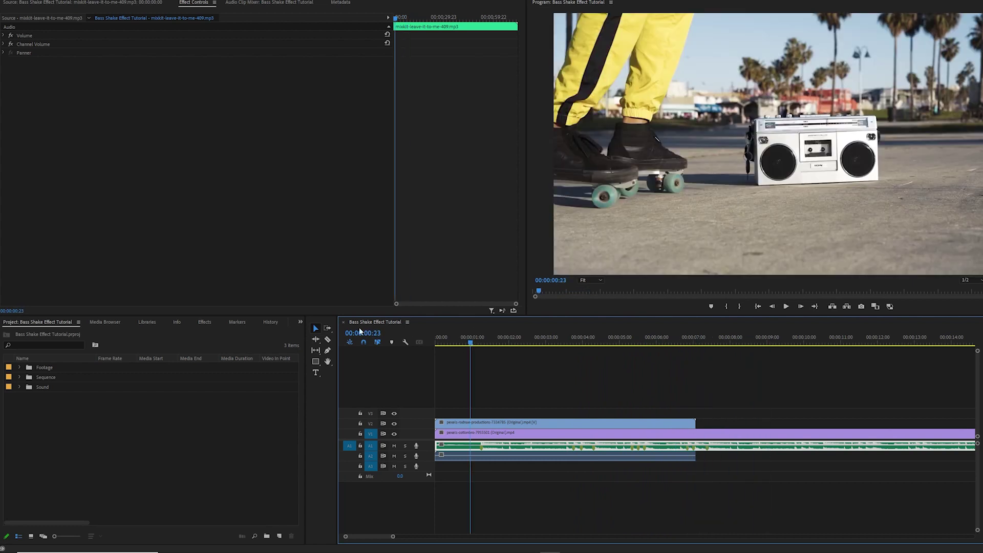
- Create a new adjustment layer with its default settings
click(279, 536)
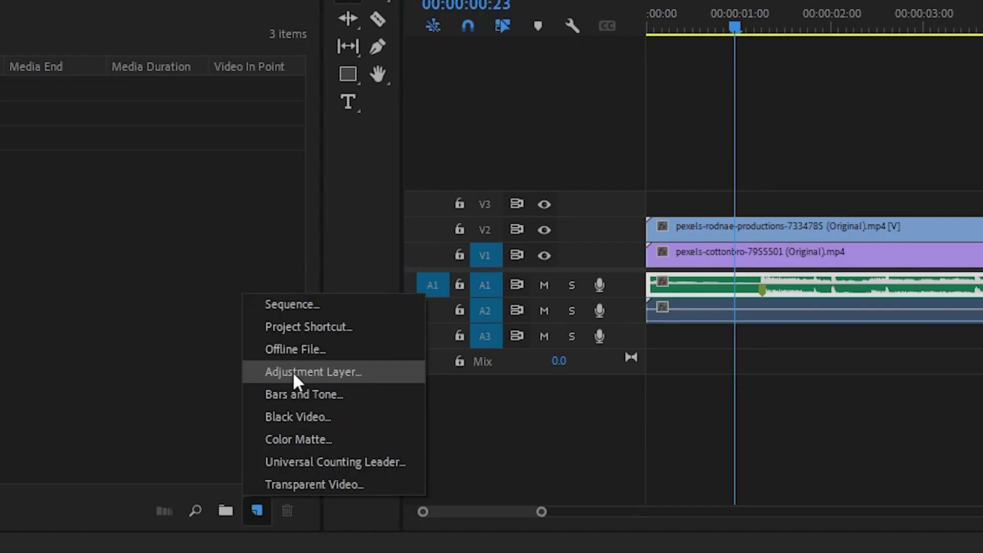
click(293, 371)
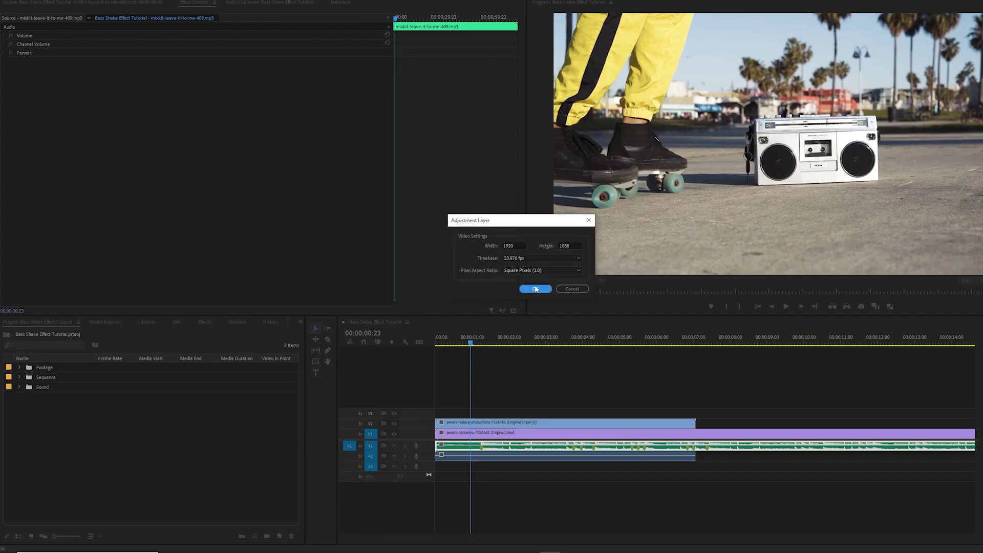
click(536, 289)
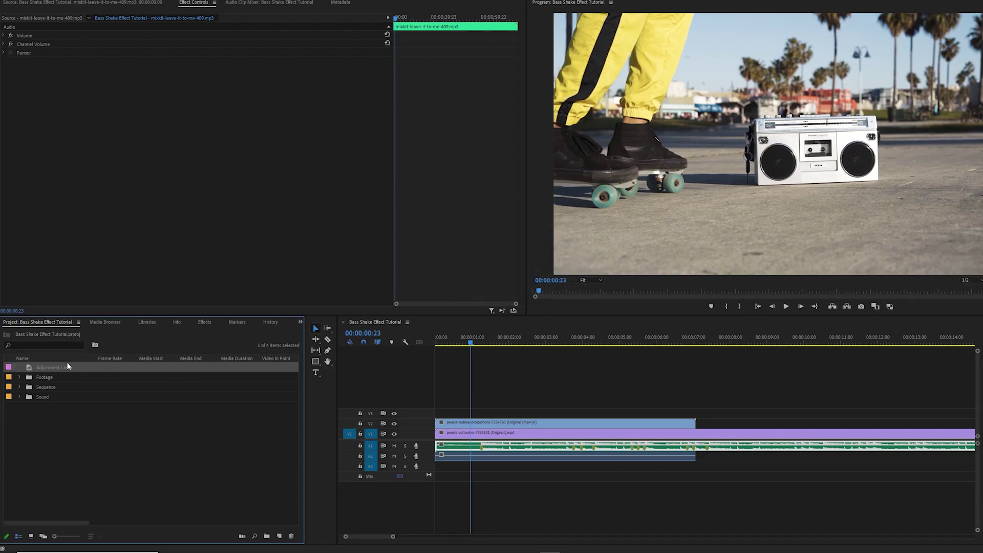
- Place the adjustment layer on track V3 above the clips, starting near the first beat
drag(68, 367, 479, 417)
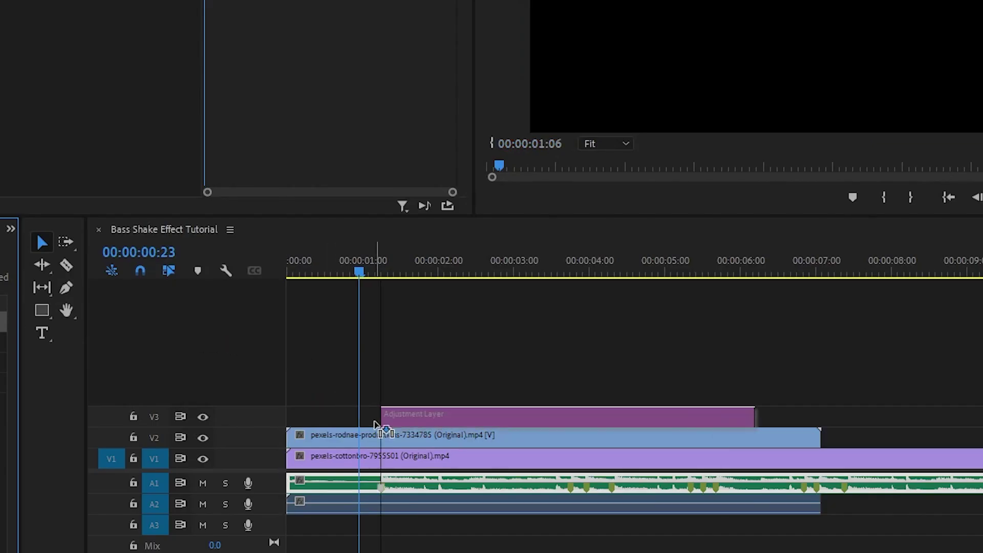
drag(376, 424, 379, 428)
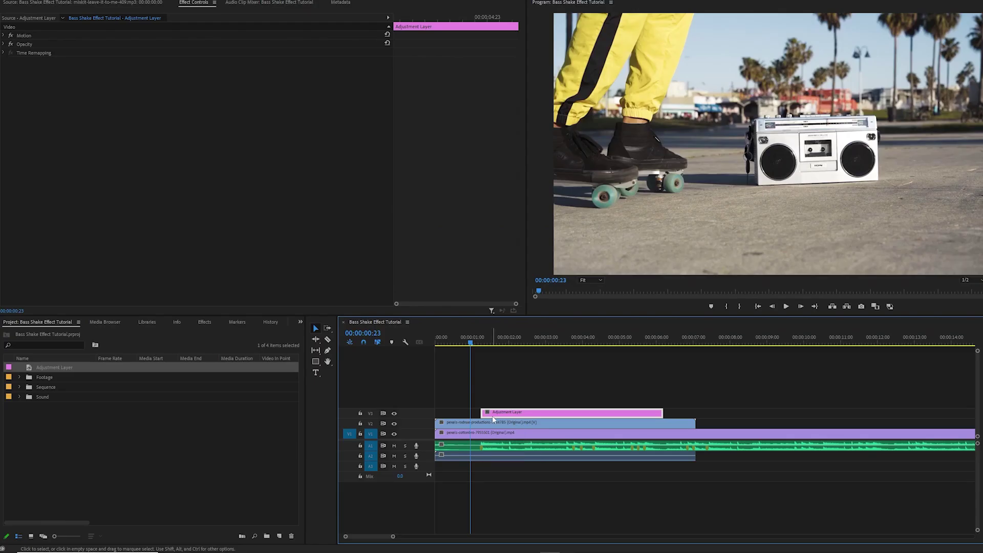
click(204, 322)
- Search the effects for 'dir' and apply Directional Blur to the adjustment layer clip
click(31, 332)
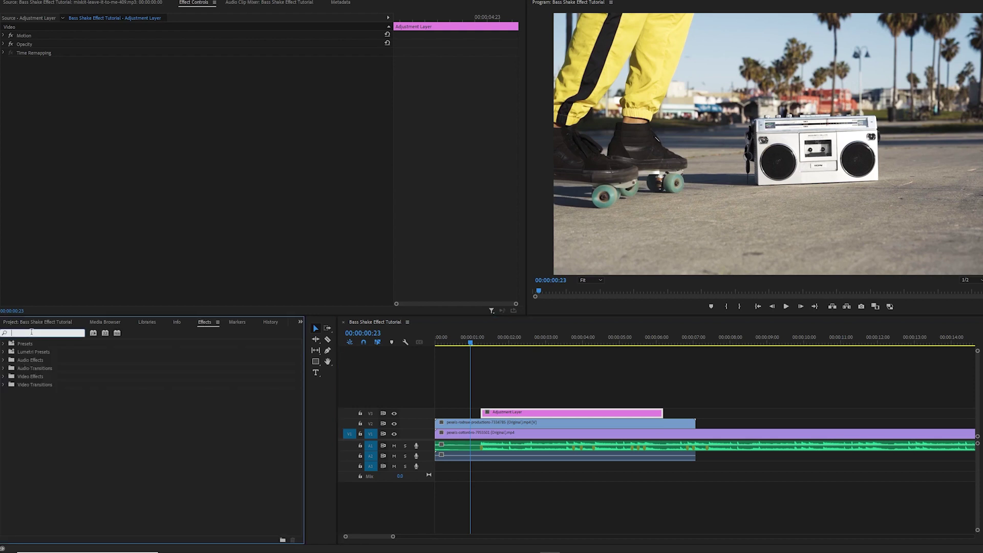
text(direc)
drag(30, 395, 517, 416)
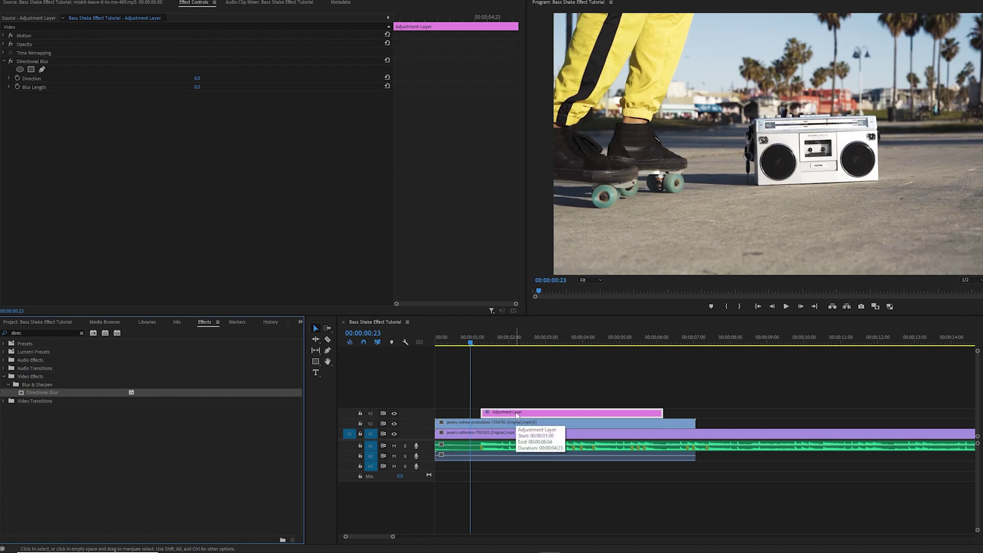
click(517, 416)
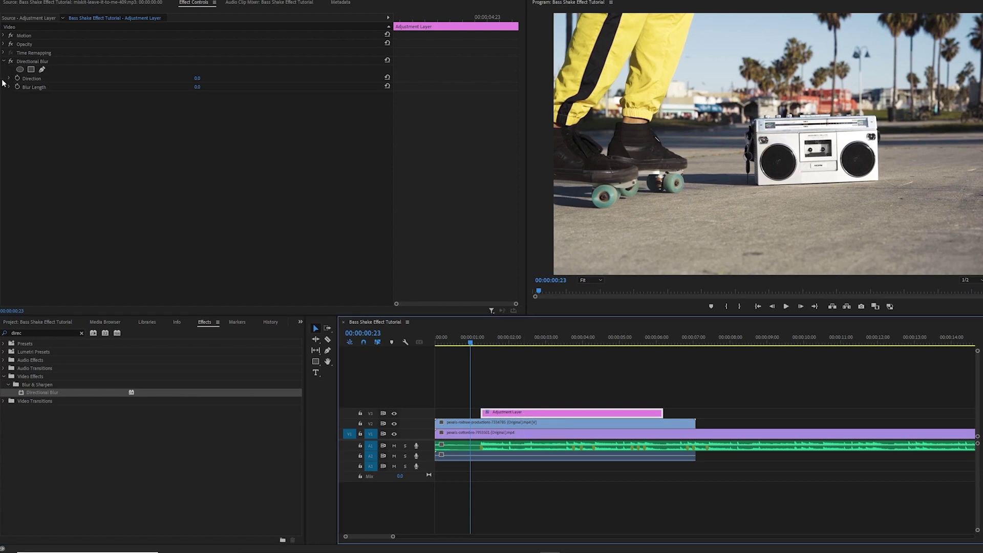
- Set Directional Blur's Direction to 90° and Blur Length to 35 for a sideways smear
click(30, 62)
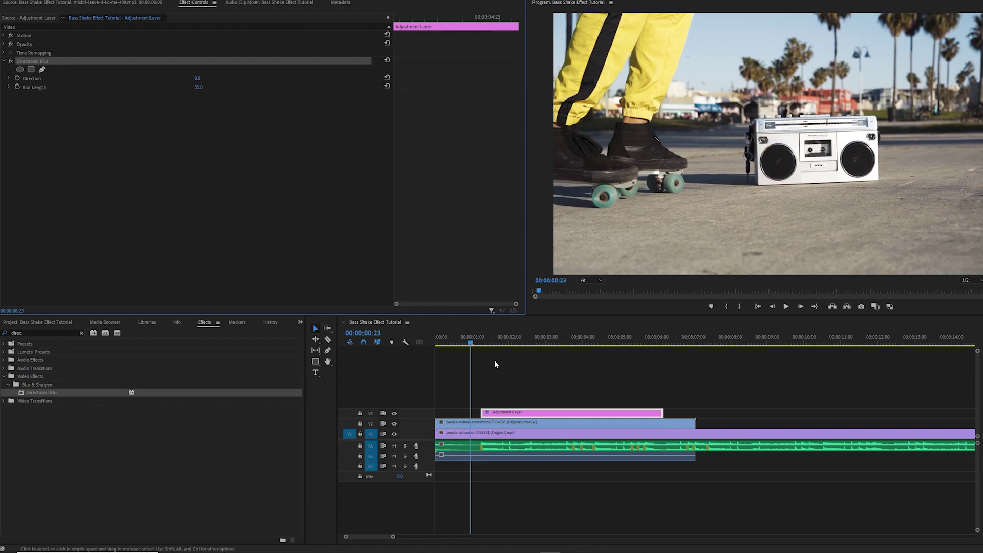
drag(470, 343, 481, 347)
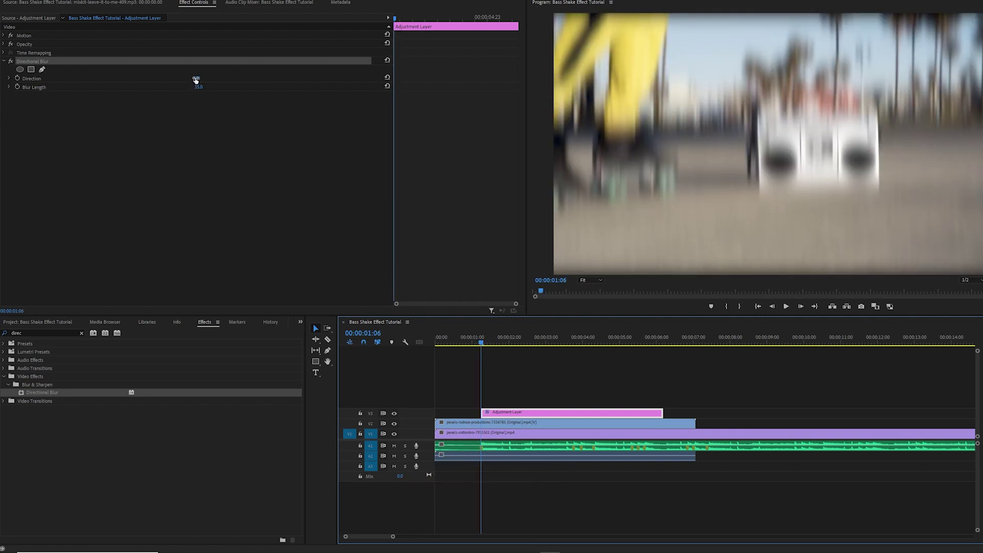
mouse_move(196, 79)
mouse_down()
mouse_move(242, 80)
mouse_move(204, 78)
mouse_up()
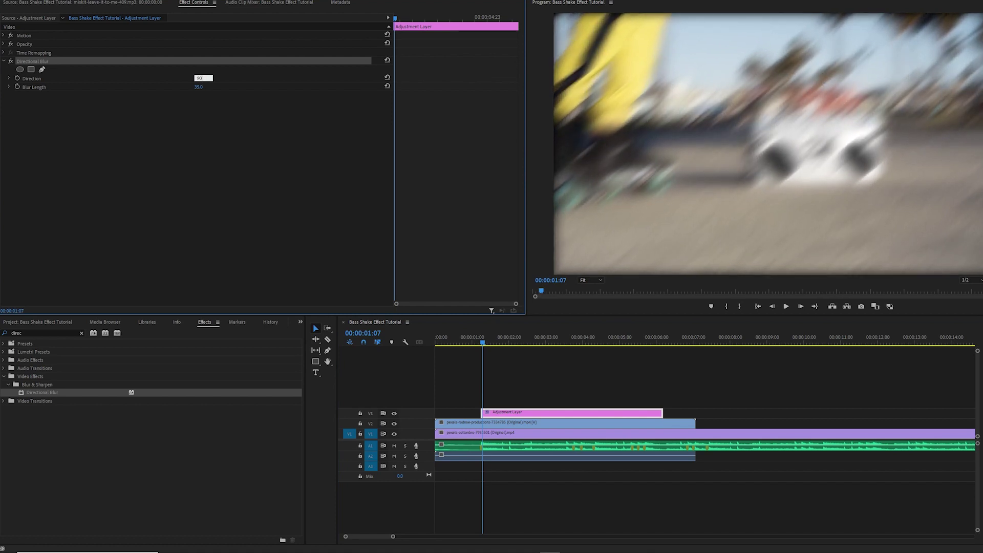
text(90)
key(Return)
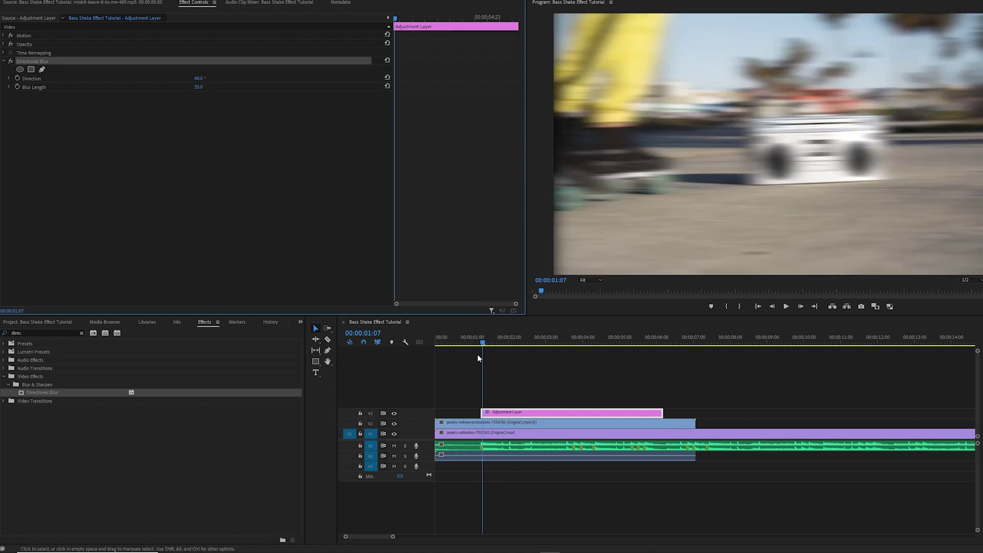
drag(483, 343, 483, 347)
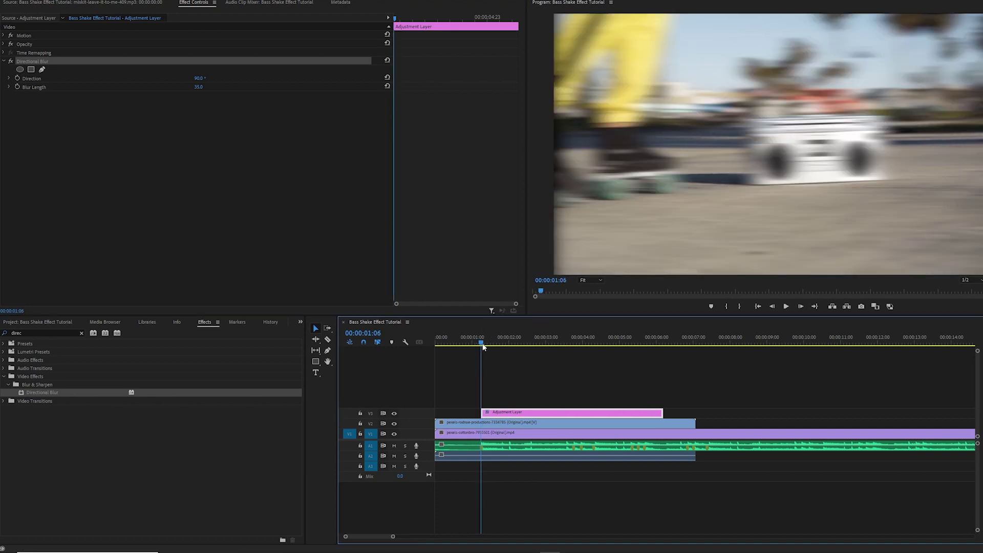
- Razor the adjustment layer at every frame from the first beat up to 01:14
click(329, 341)
key(=)
key(Right)
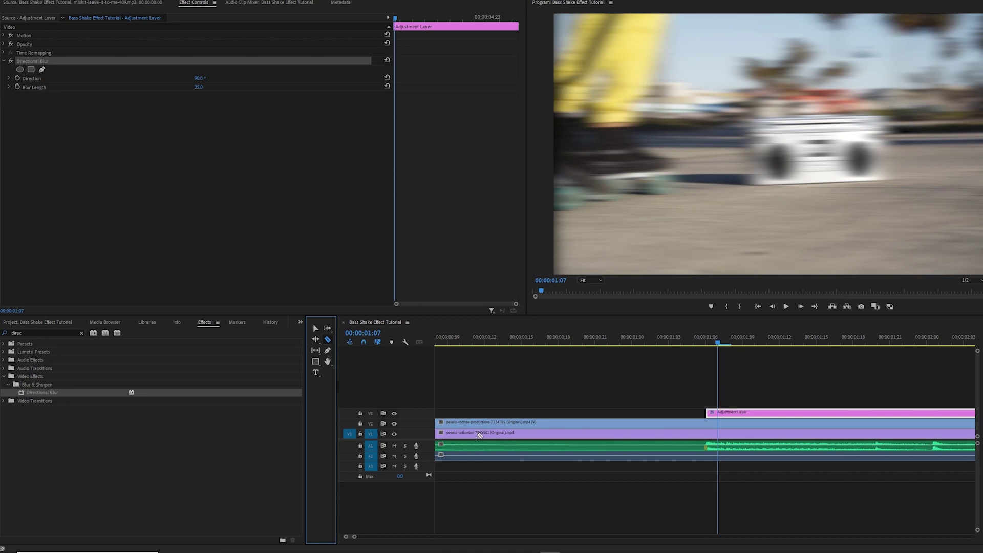
click(725, 416)
key(Right)
click(732, 414)
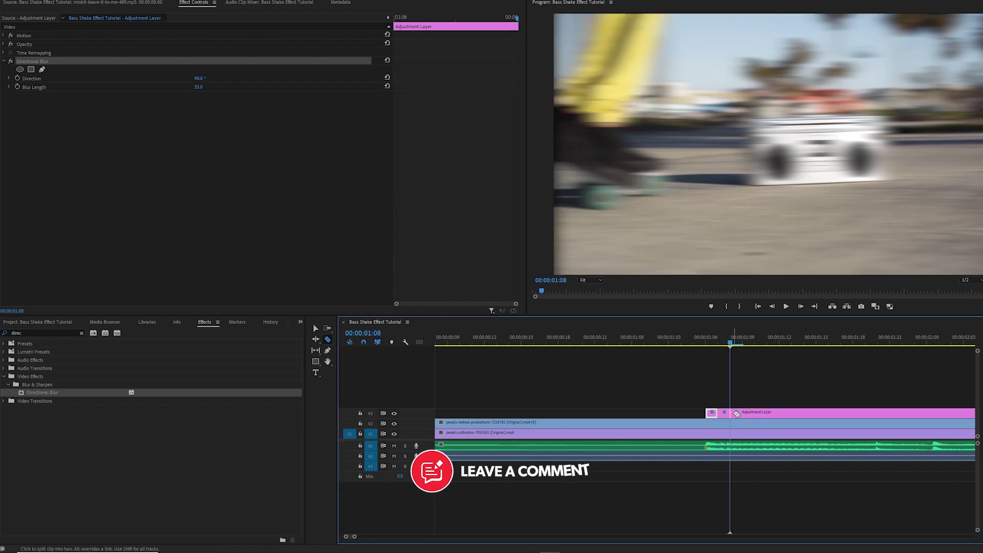
key(Right)
click(748, 412)
key(Right)
click(760, 412)
key(Right)
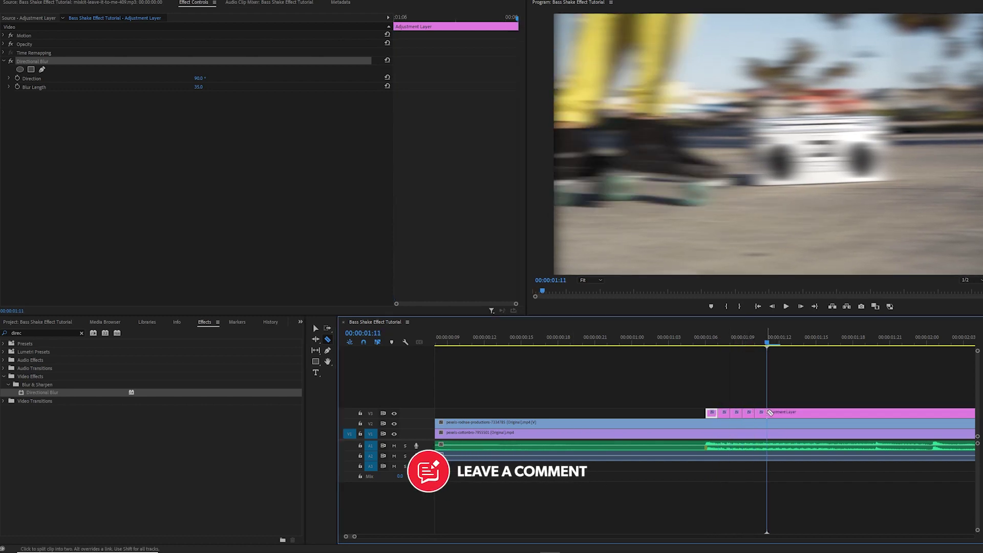
click(768, 413)
key(Right)
click(780, 413)
key(Right)
click(793, 413)
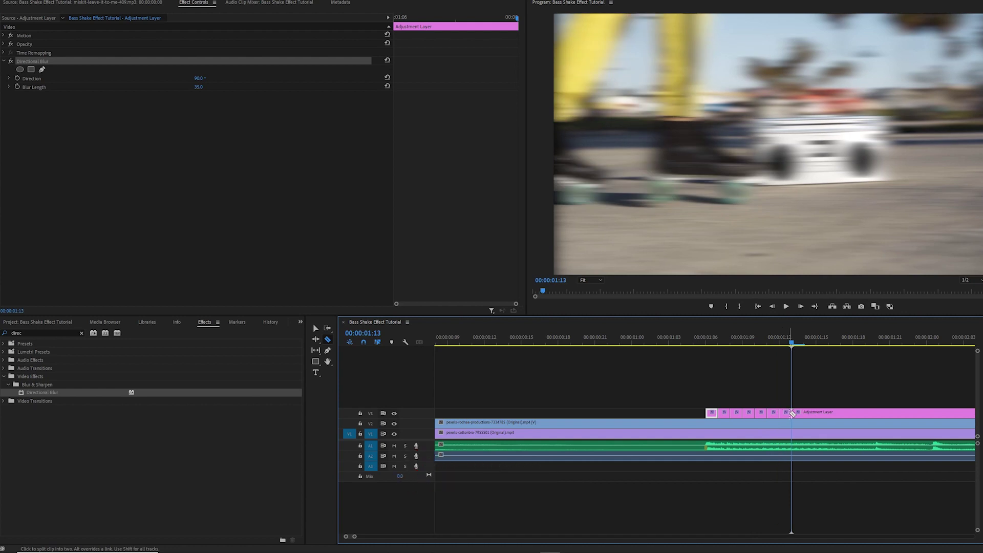
key(Right)
click(807, 413)
- Delete the leftover adjustment-layer tail after the cuts and play back the shake burst
key(v)
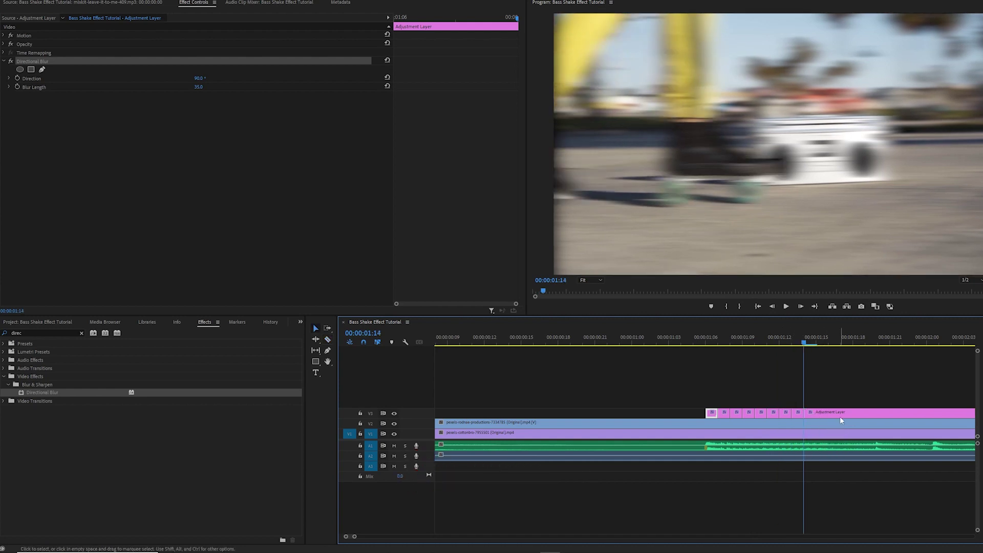
click(840, 416)
key(Delete)
key(backslash)
click(471, 337)
key(space)
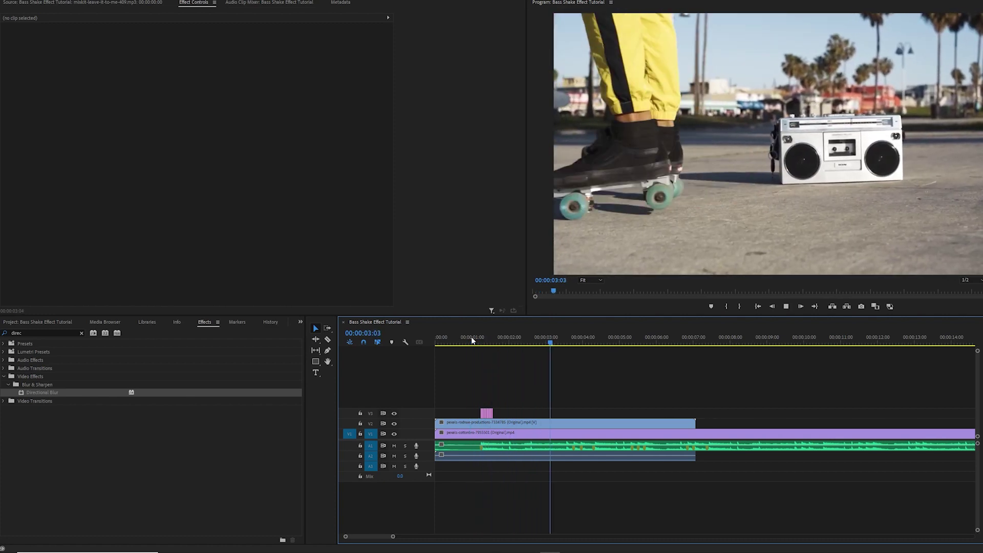
- Alt-drag a copy of the sliced blur burst to 00:00:03:19 and select its pieces
key(space)
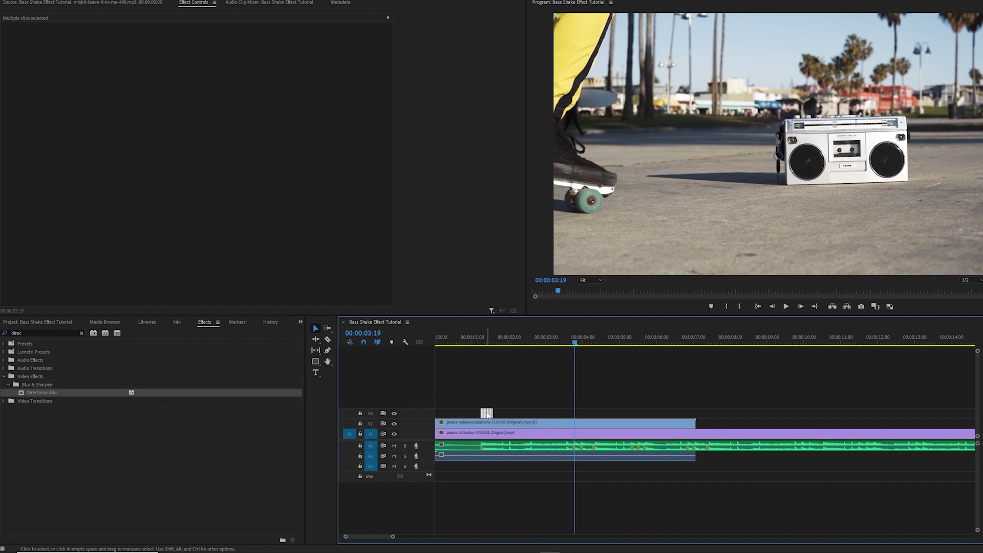
drag(488, 423, 579, 419)
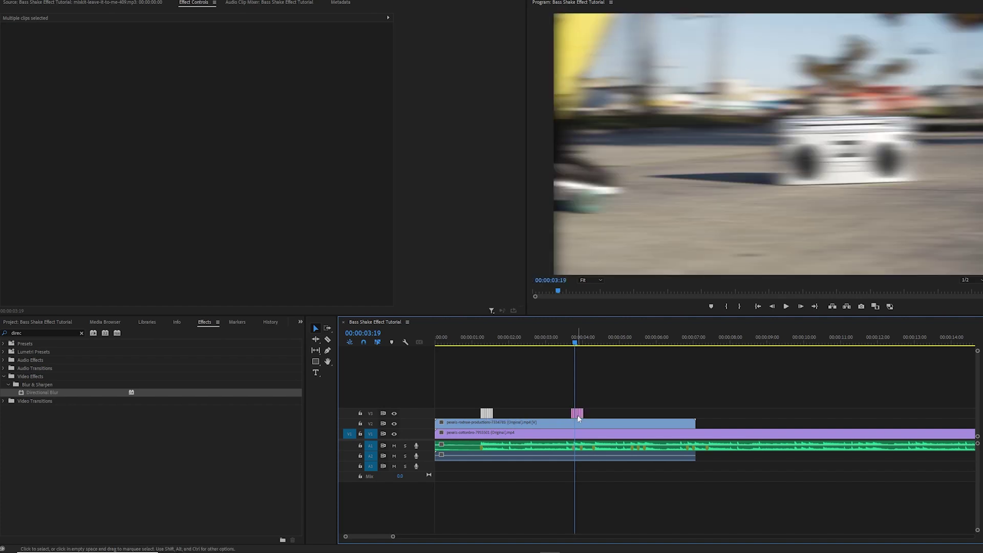
key(=)
key(=)
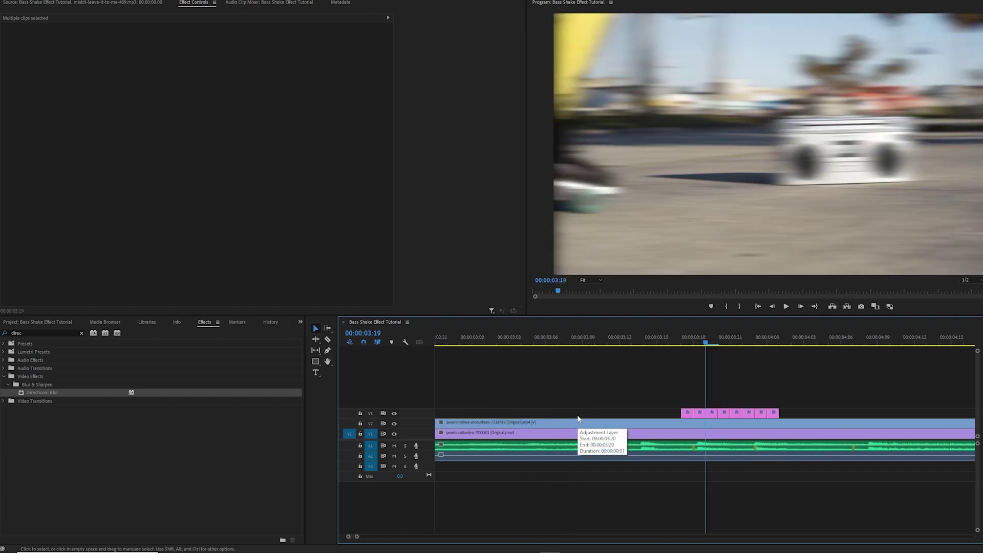
drag(804, 415, 701, 414)
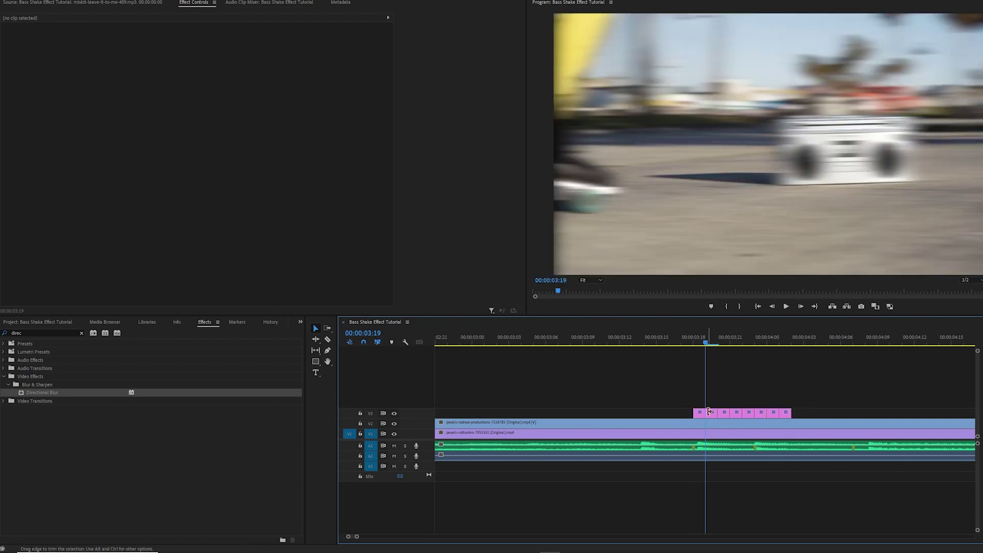
- Delete four alternate slices of the copied burst, leaving one-frame gaps between blur pieces
click(711, 413)
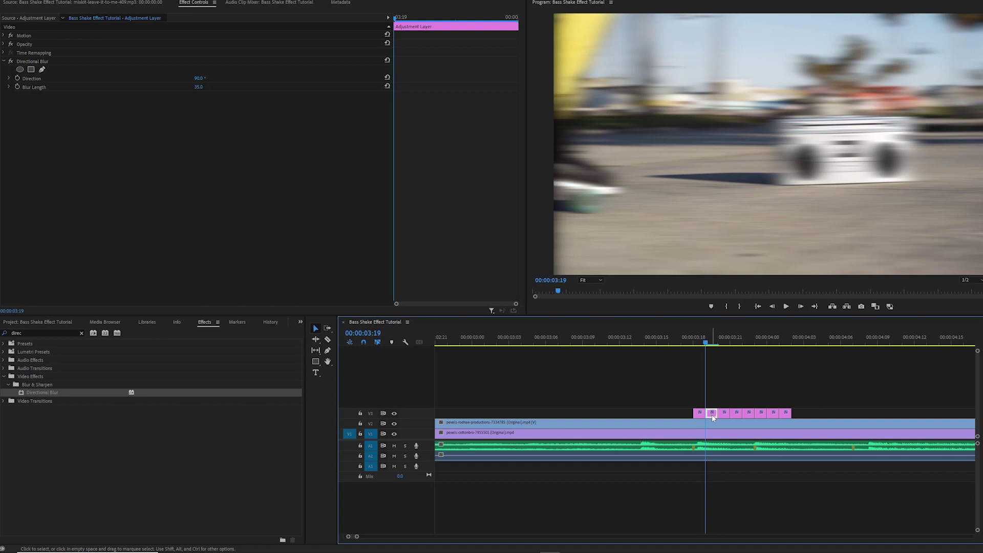
key(Delete)
click(737, 415)
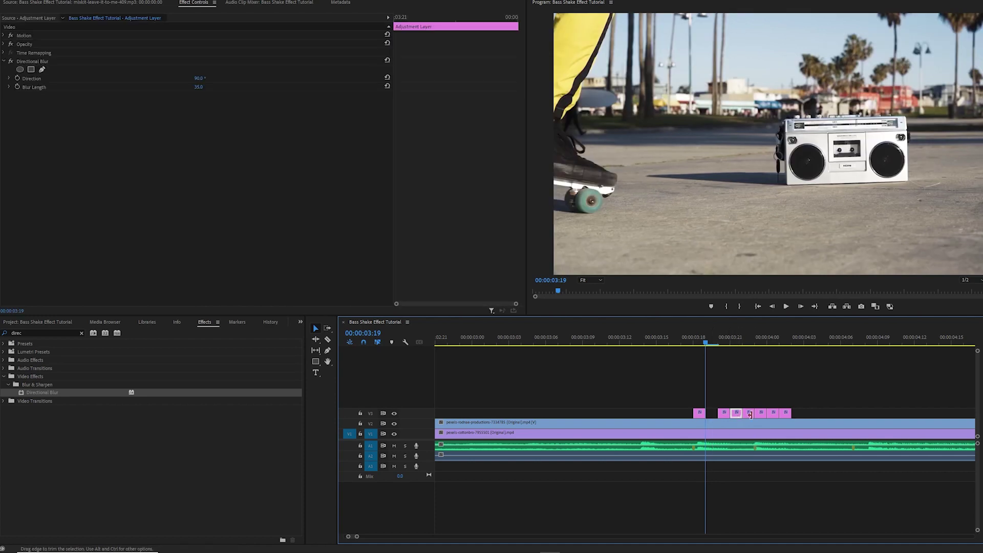
key(Delete)
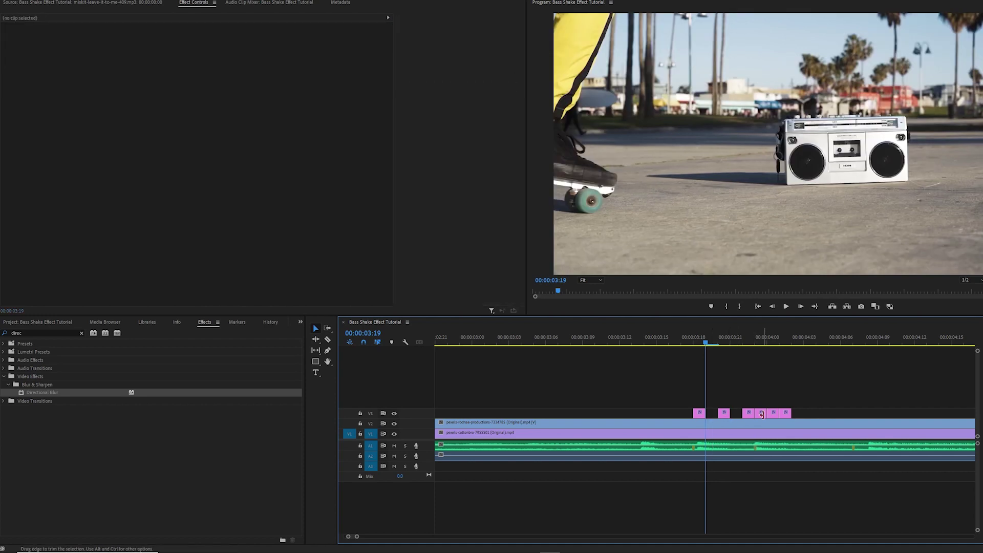
click(762, 413)
key(Delete)
click(784, 413)
key(Delete)
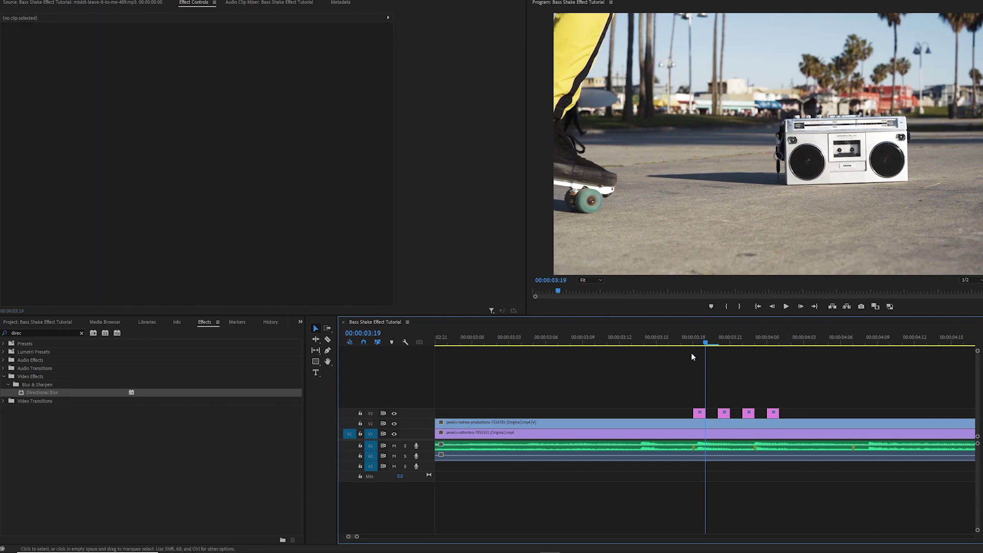
- Play back the alternating shake from just before the copied burst
click(683, 343)
key(space)
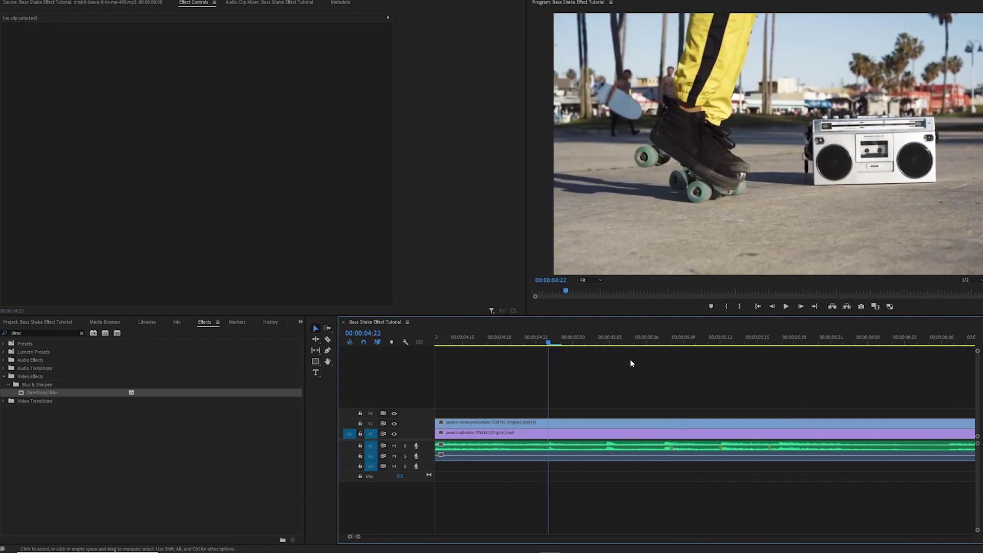
scroll(630, 363, down, 3)
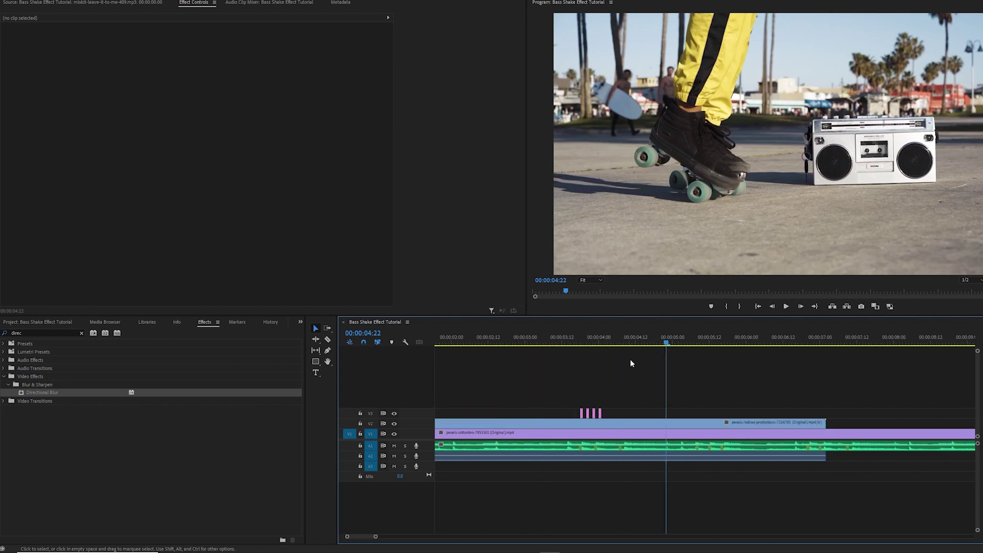
- Replay the second burst from just before it to review the shake
click(577, 342)
key(space)
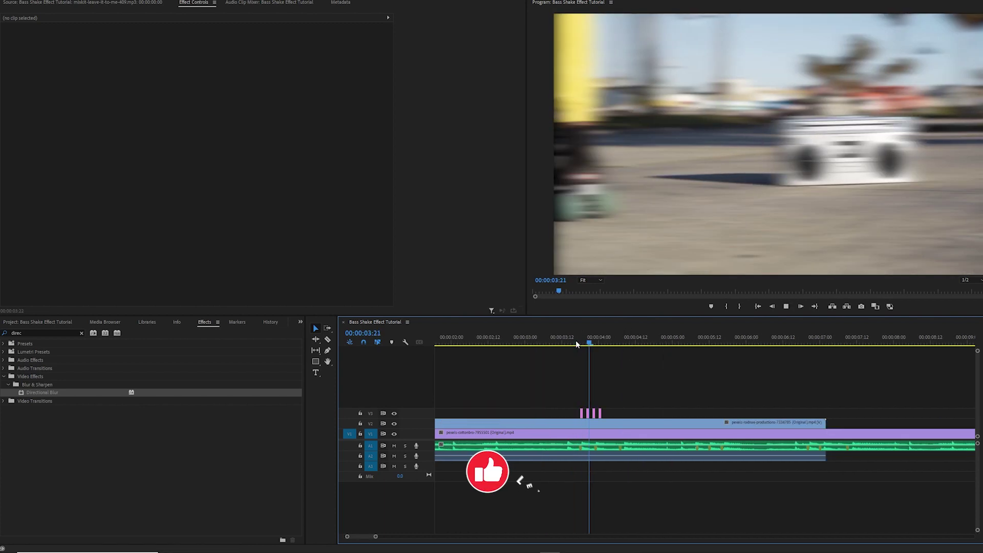
click(577, 343)
click(577, 342)
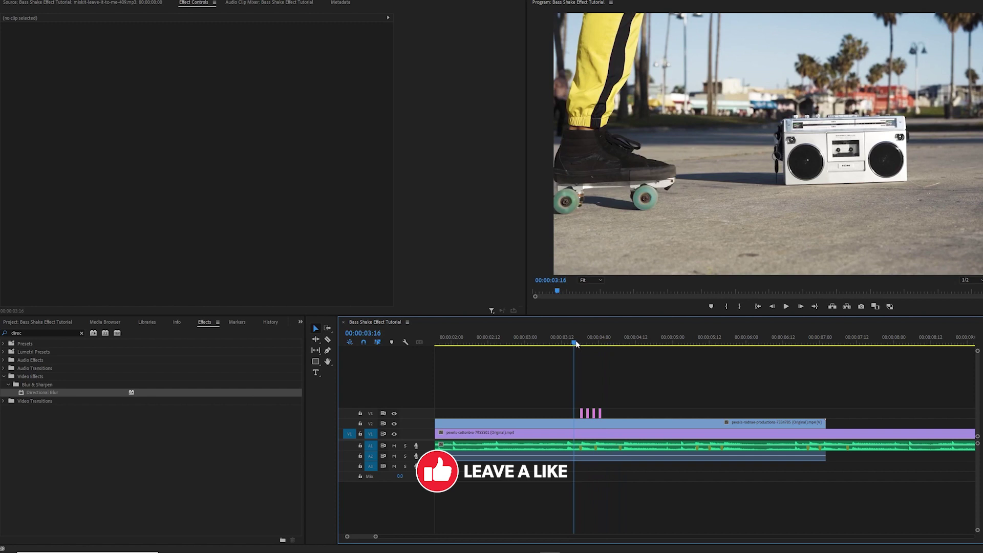
key(space)
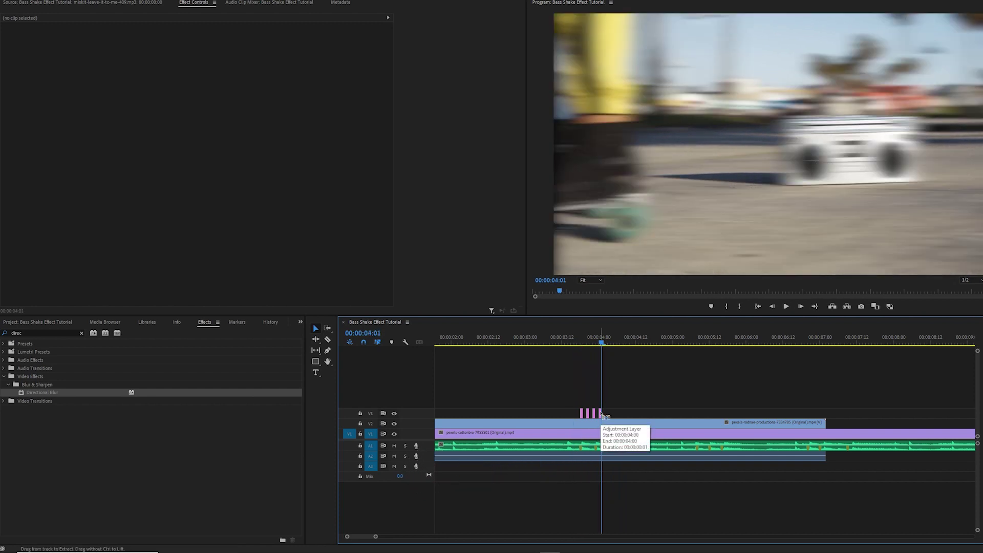
- Duplicate the last blur piece into more alternating one-frame pieces past 04:00 and play back
click(603, 413)
drag(604, 416, 611, 419)
key(equal)
key(equal)
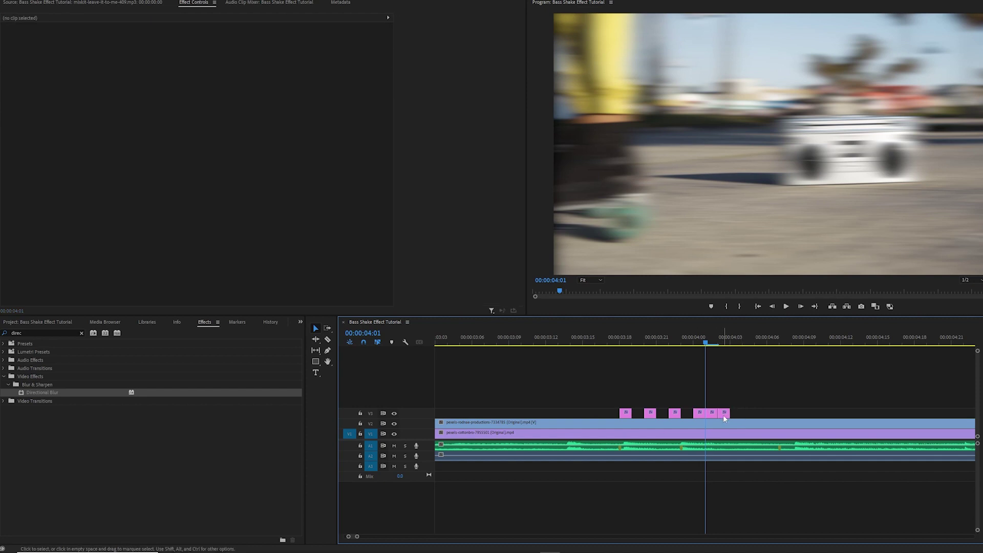
drag(723, 414, 741, 419)
key(ctrl+c)
key(ctrl+shift+v)
click(711, 414)
click(742, 413)
key(space)
key(minus)
key(minus)
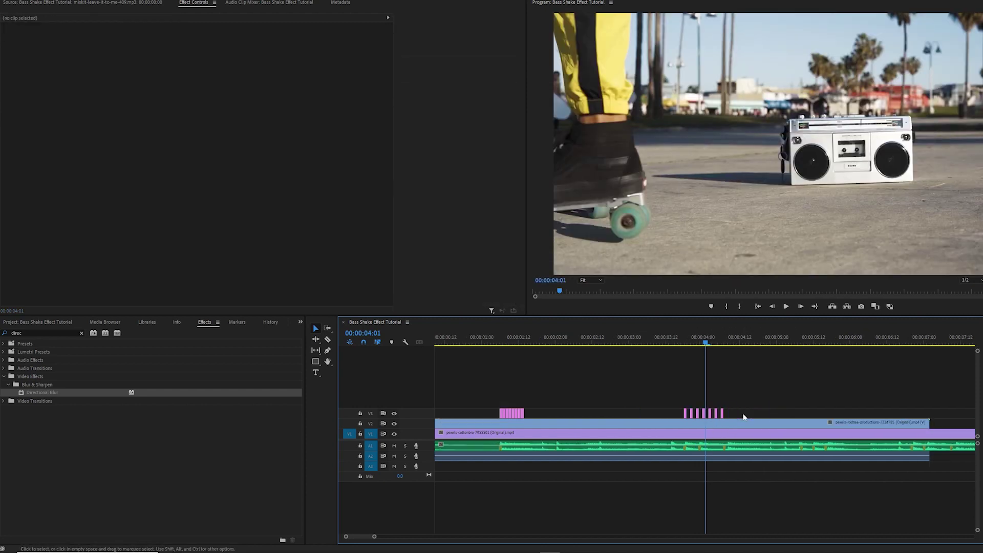
key(space)
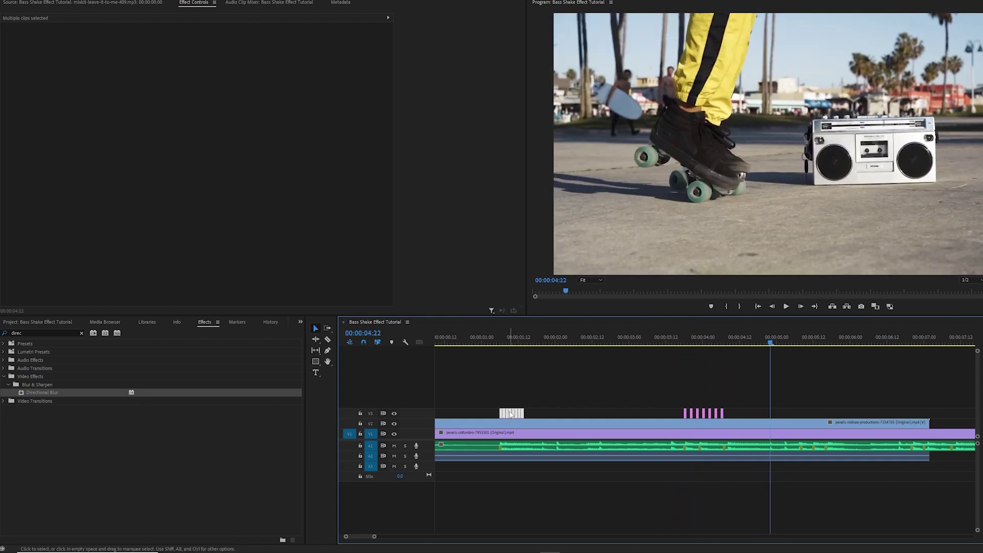
- Copy the first blur burst to just after the second burst and replay from 00:00:03:01
drag(511, 414, 737, 417)
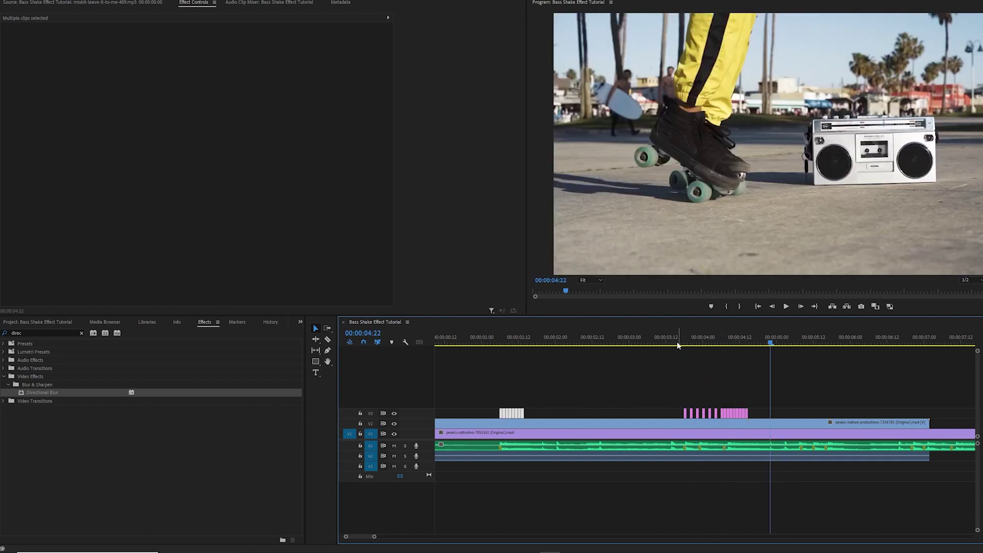
click(637, 346)
key(space)
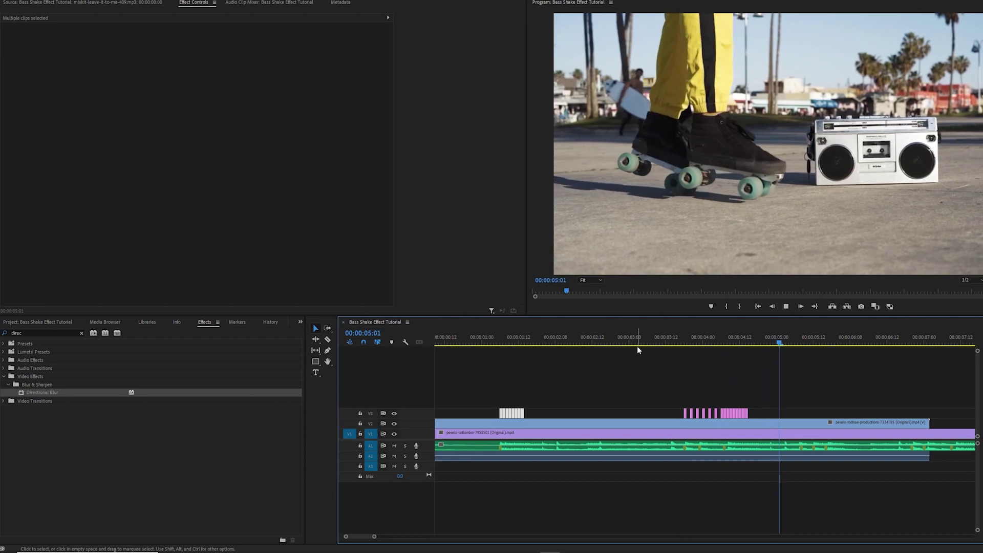
click(632, 335)
key(space)
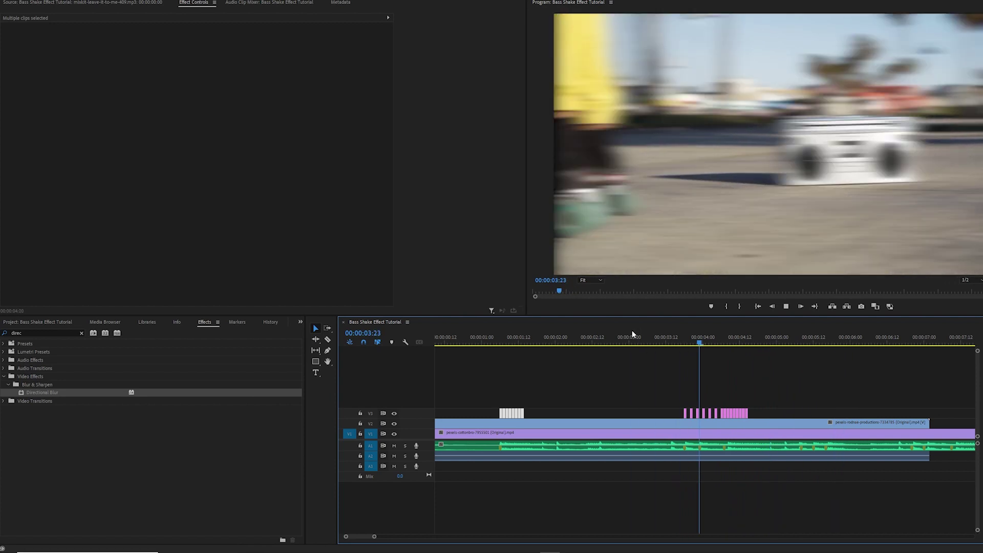
click(632, 334)
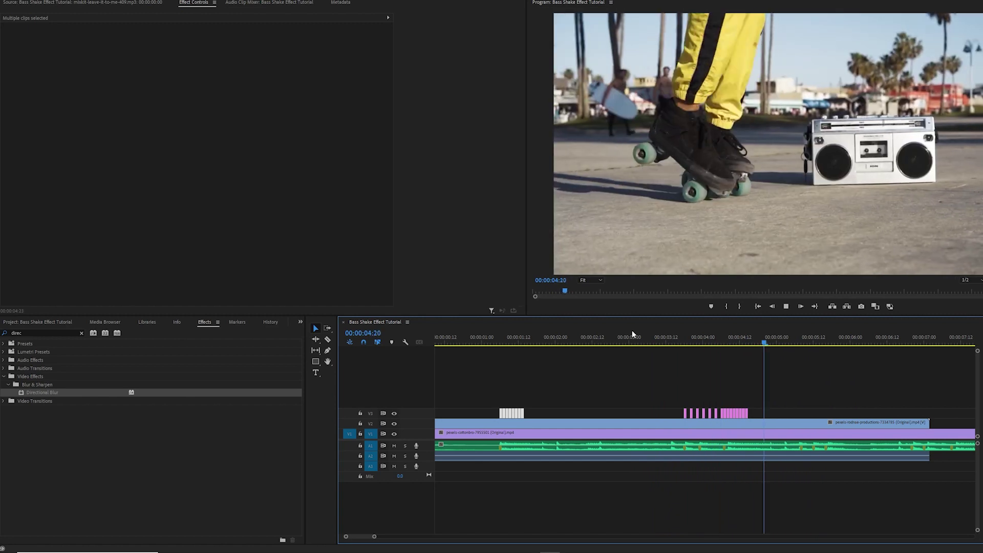
click(633, 334)
key(space)
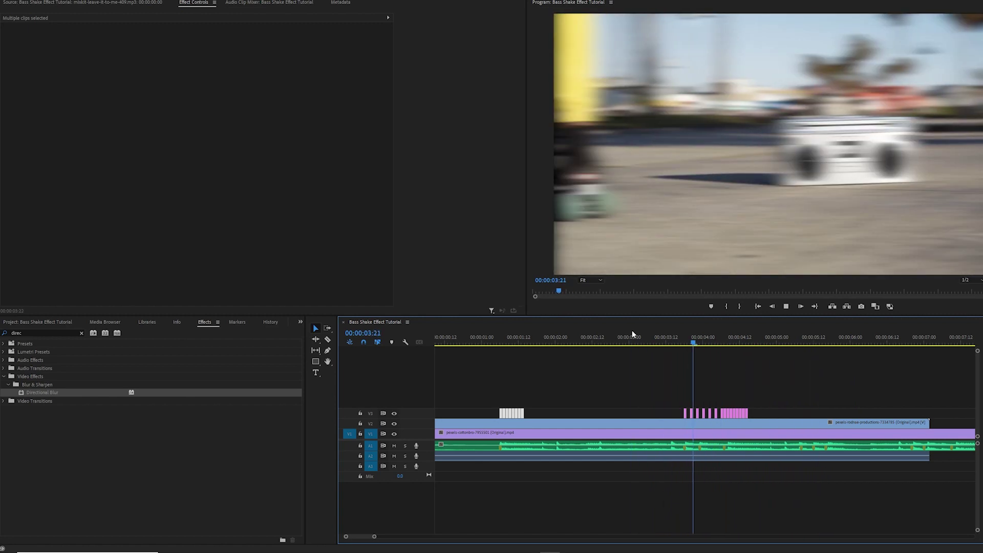
key(space)
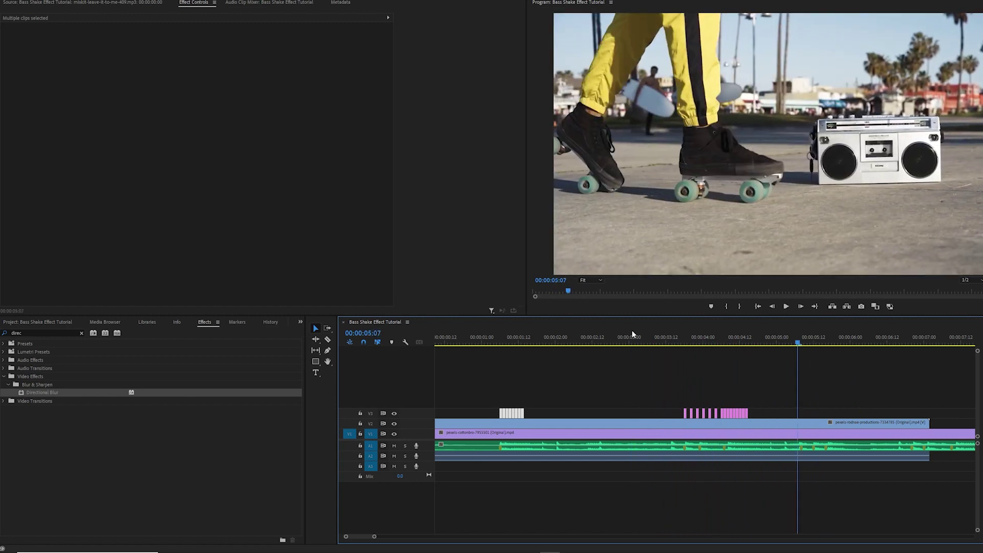